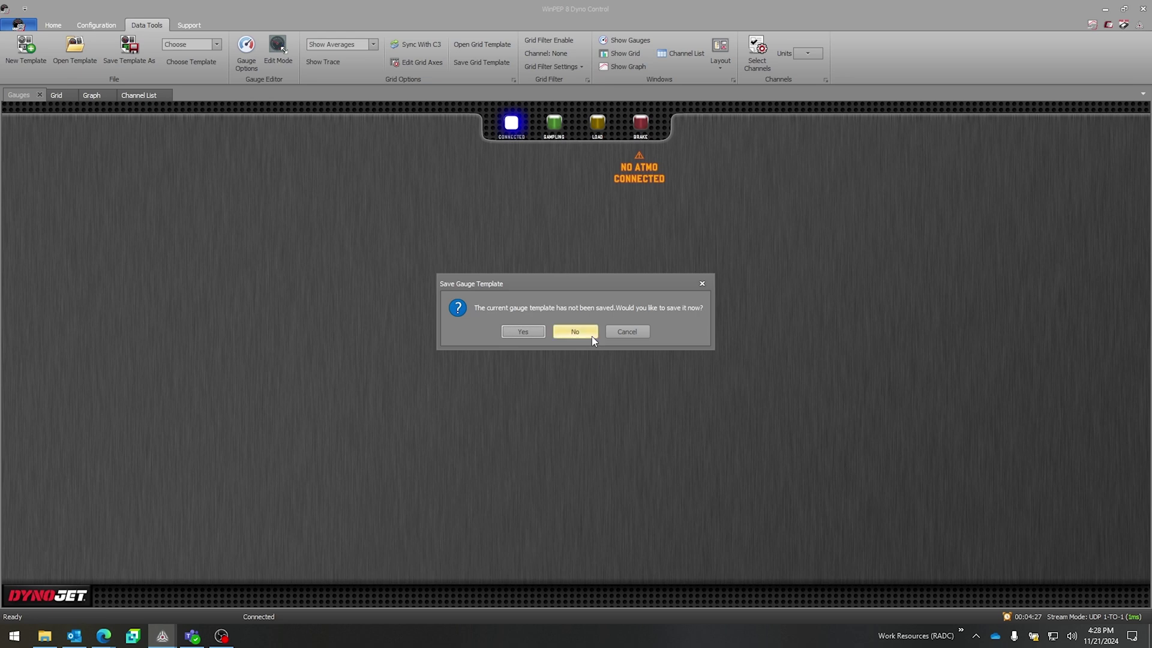
Load the Basic gauge template without saving the current gauge template.
click(592, 336)
click(532, 309)
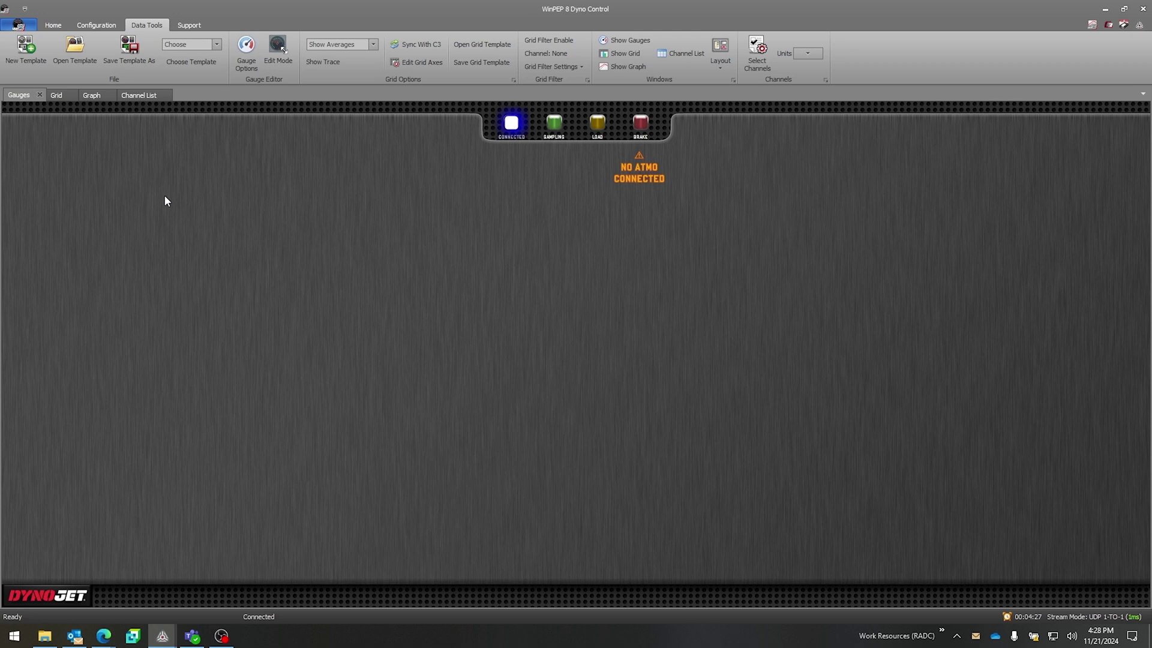
click(187, 46)
click(193, 91)
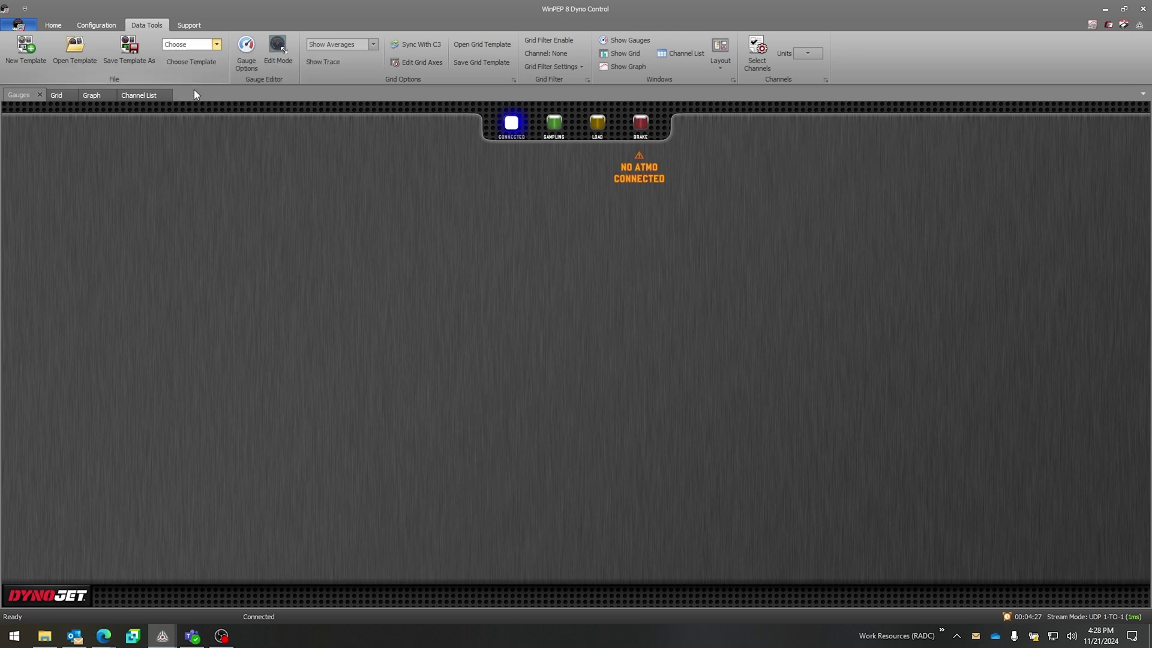
click(578, 331)
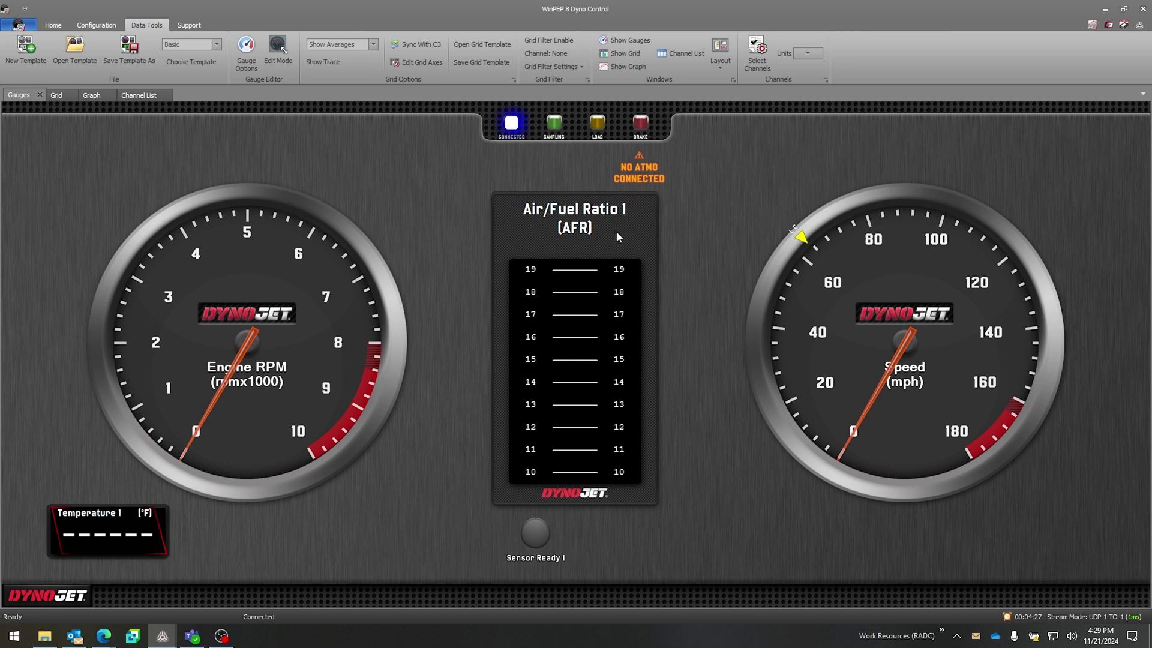
Examine the Dynoware RT CPU channels available for the grid's horizontal and vertical axes.
click(57, 97)
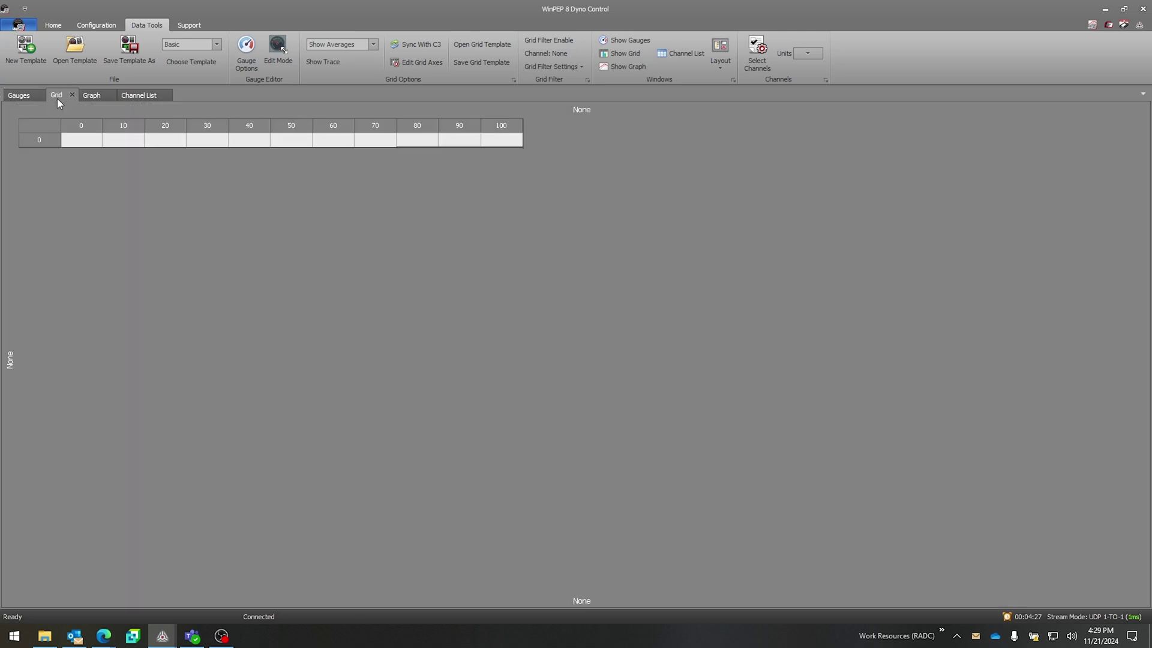
click(581, 110)
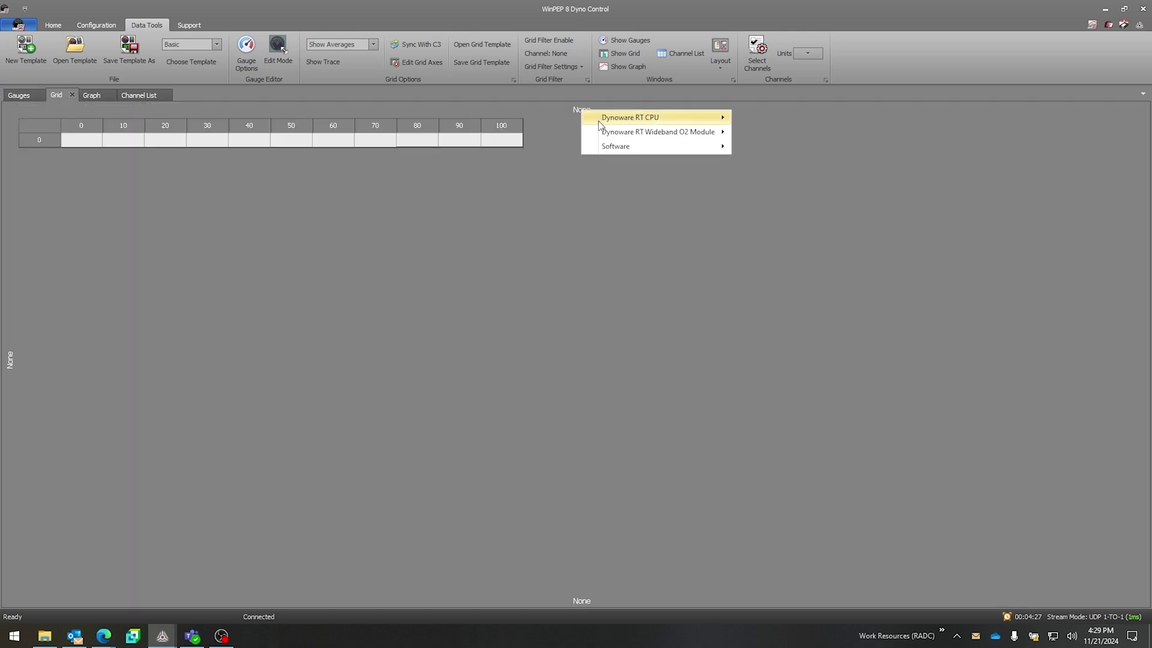
mouse_move(598, 121)
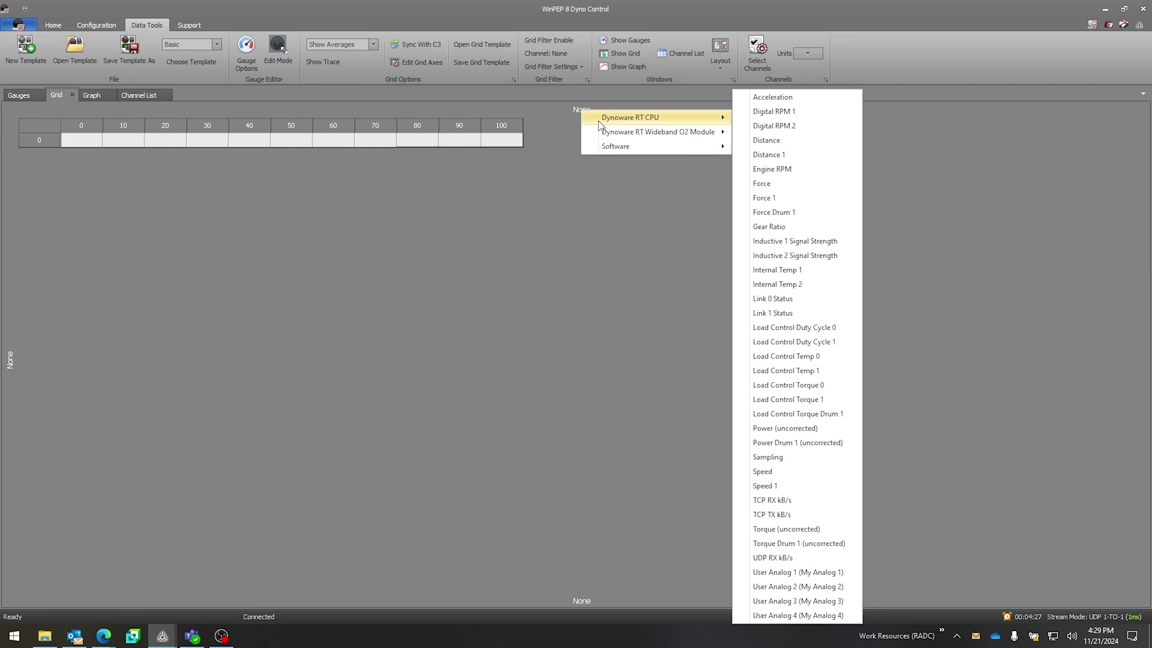
click(10, 362)
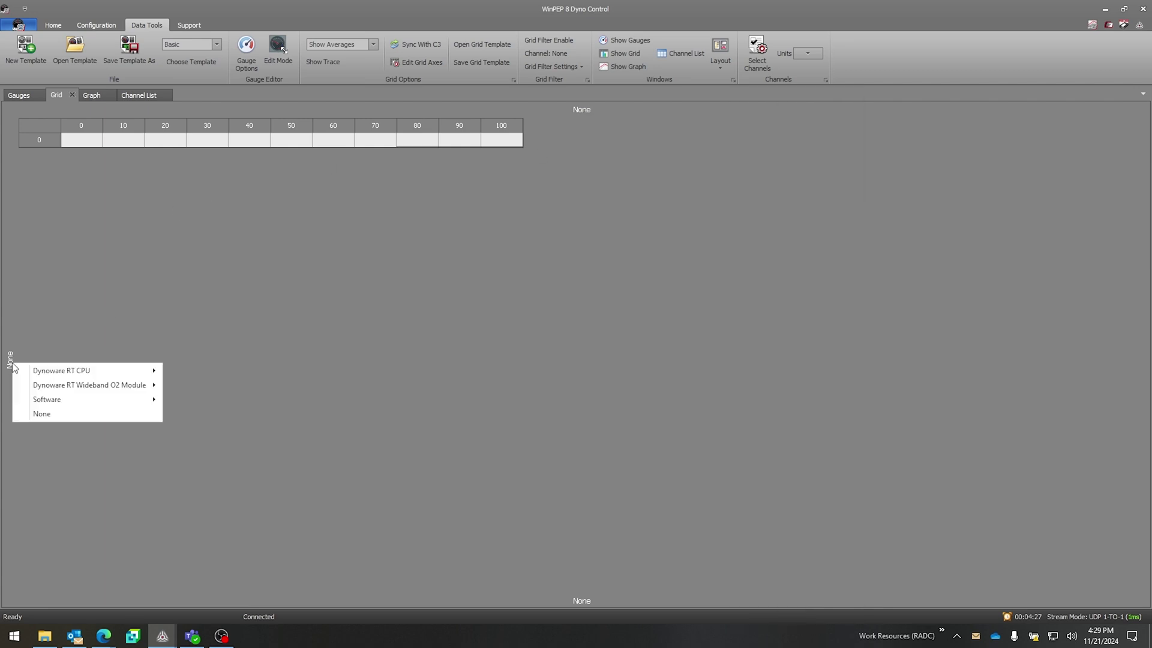
mouse_move(34, 373)
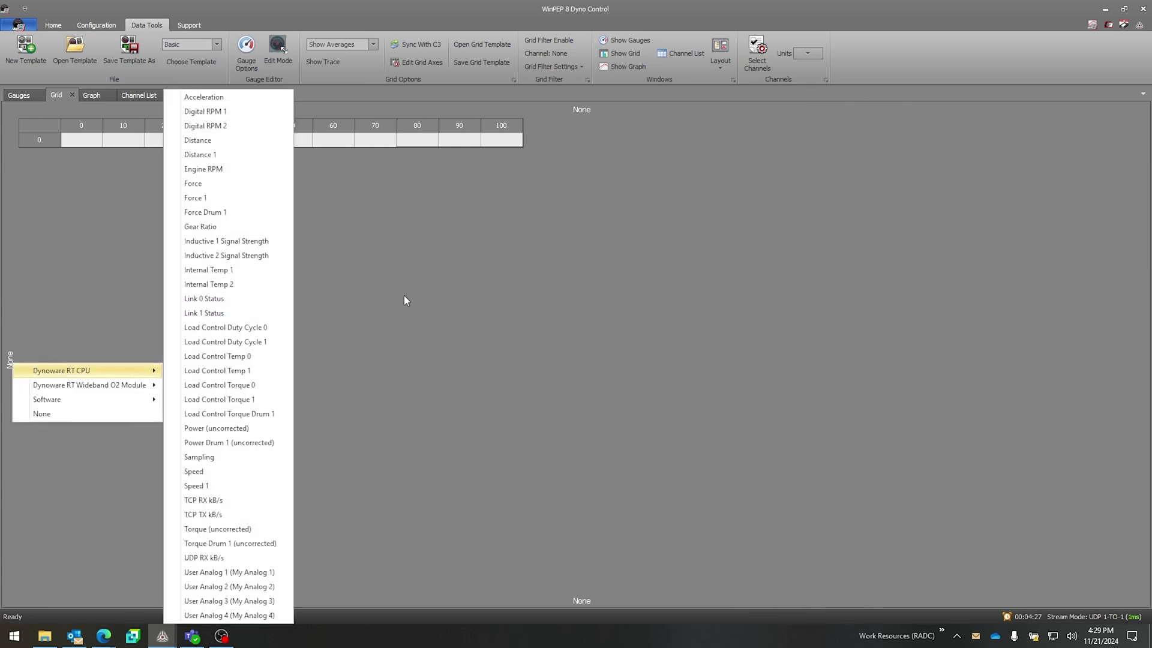
click(406, 300)
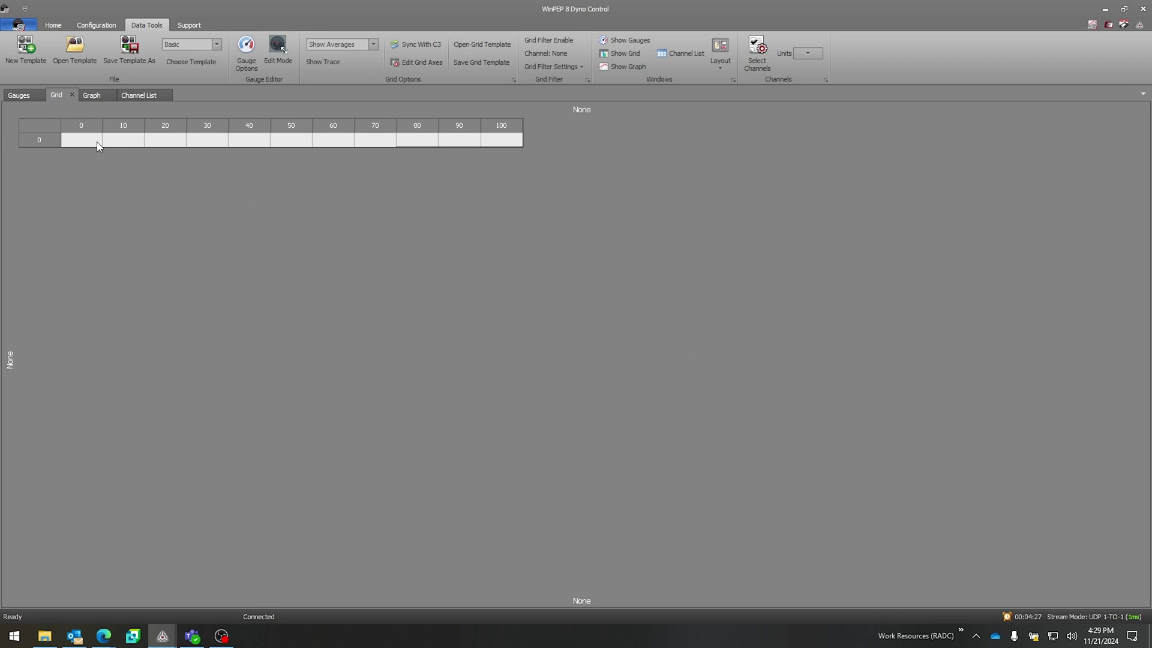
Enable Show Trace for the grid.
click(329, 61)
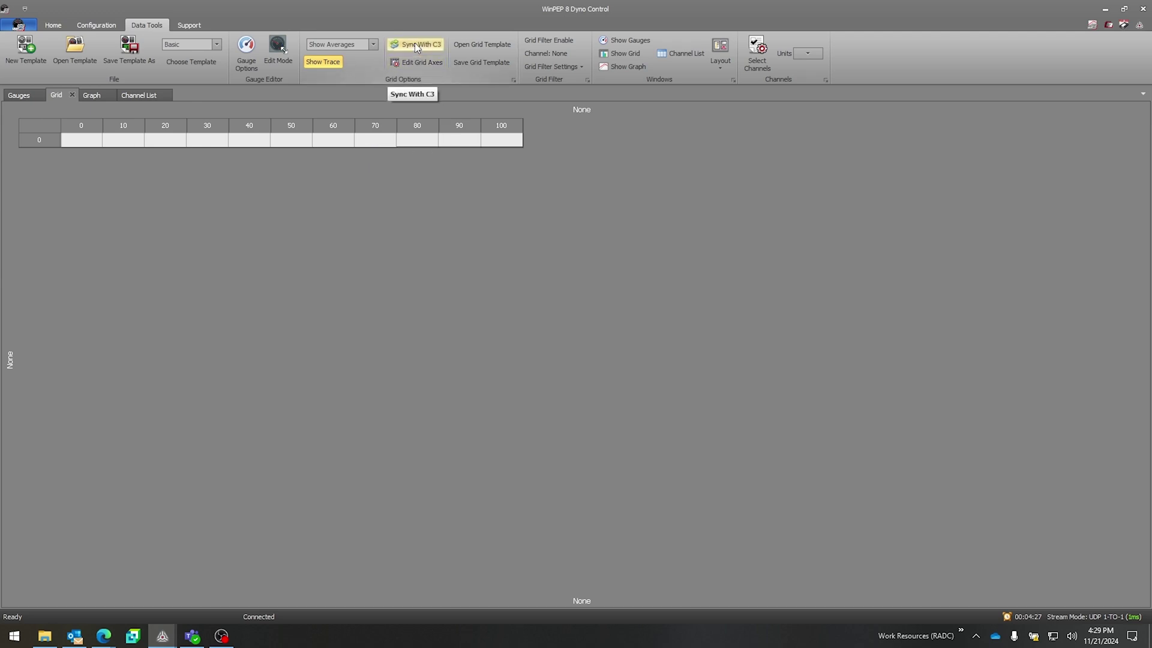
click(479, 60)
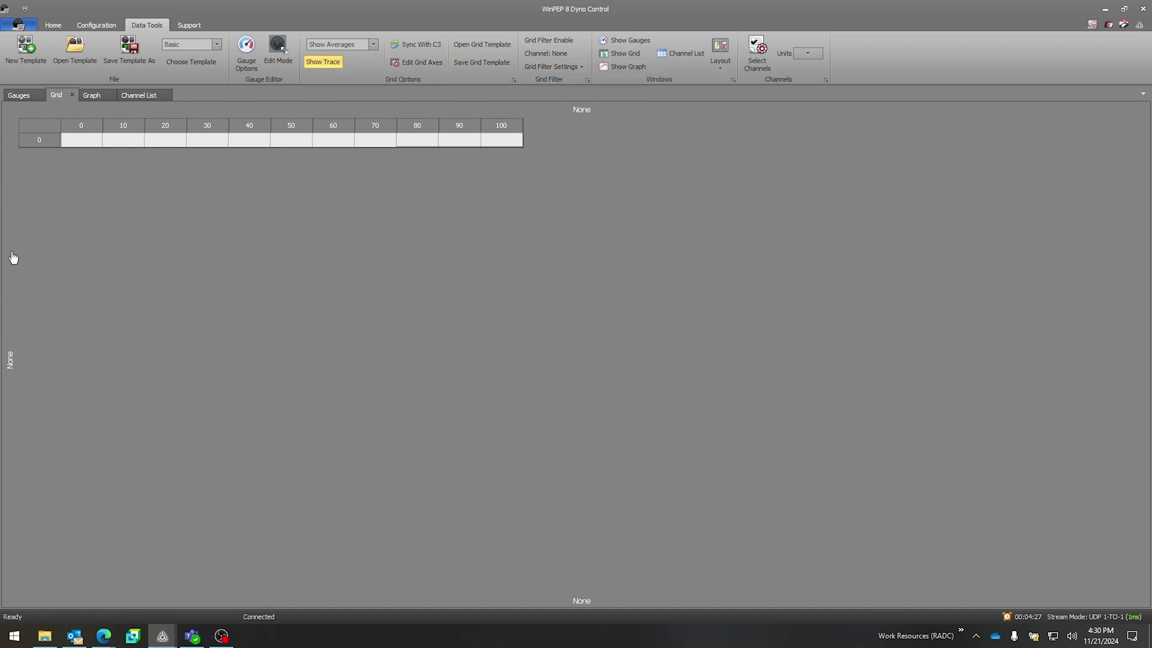
View the graph and examine the Dynoware RT CPU channels available for its right vertical axis.
click(92, 95)
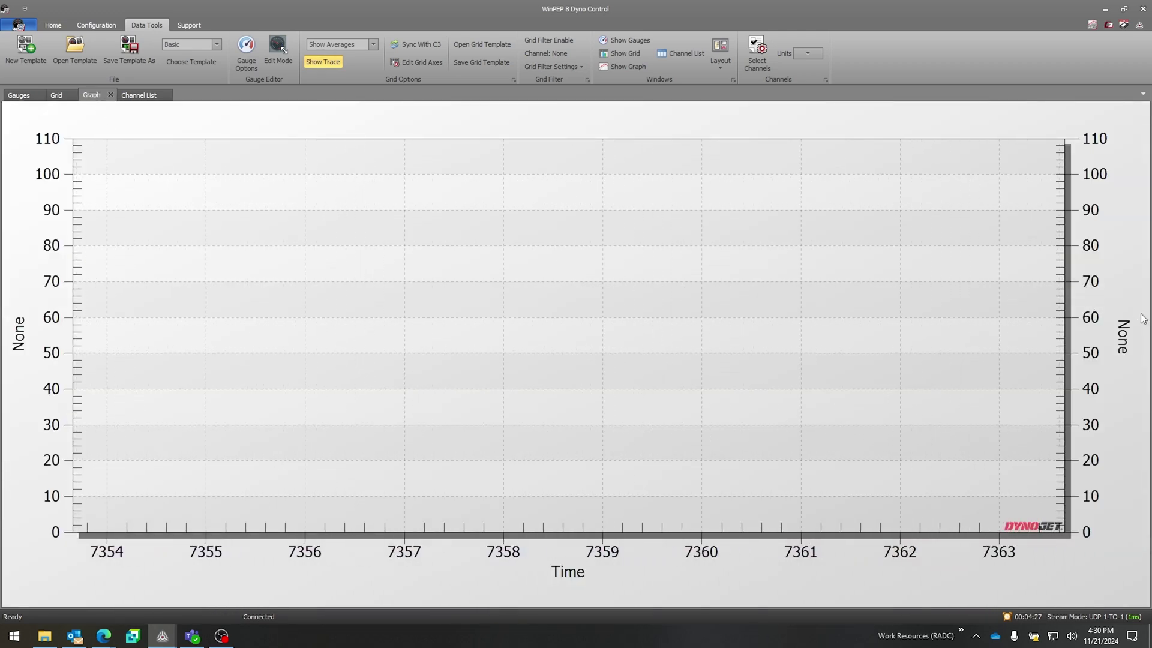
click(1117, 341)
mouse_move(1109, 346)
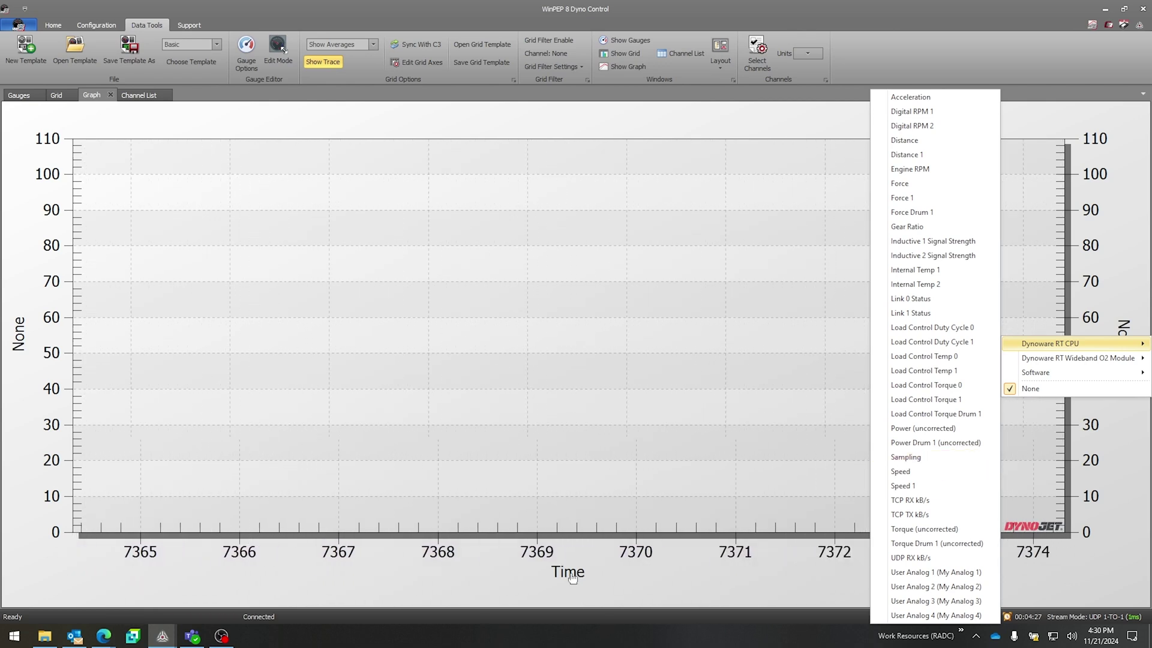
click(606, 442)
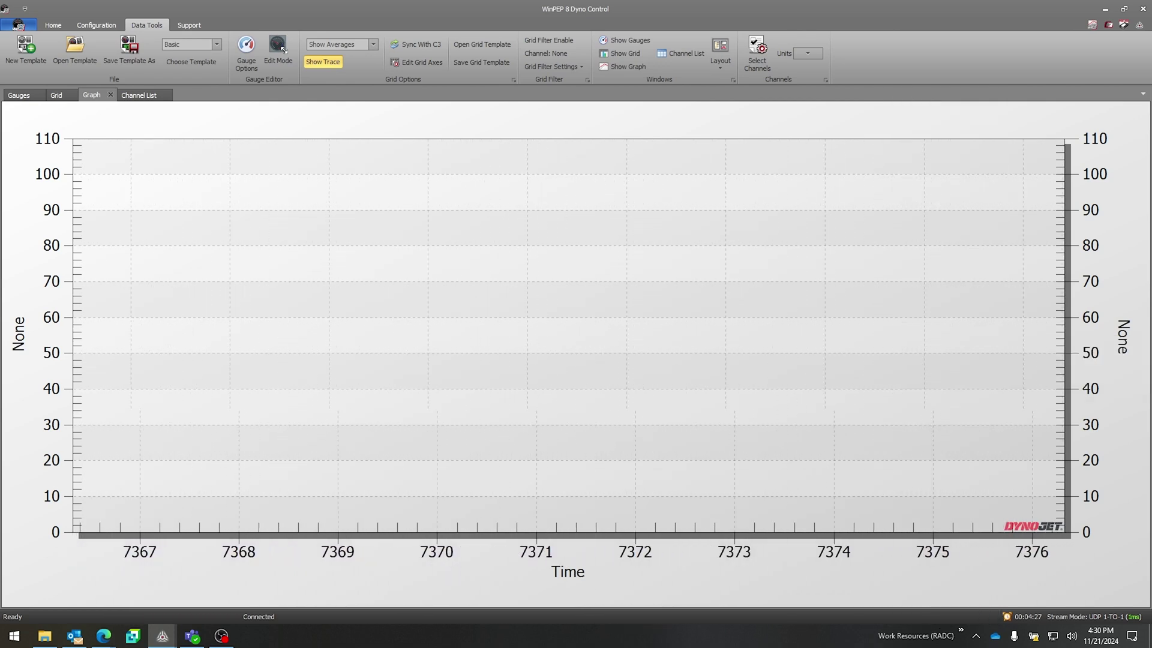
Add the Dynoware RT CPU and Dynoware RT Wideband O2 Module channels to the channel list.
click(138, 93)
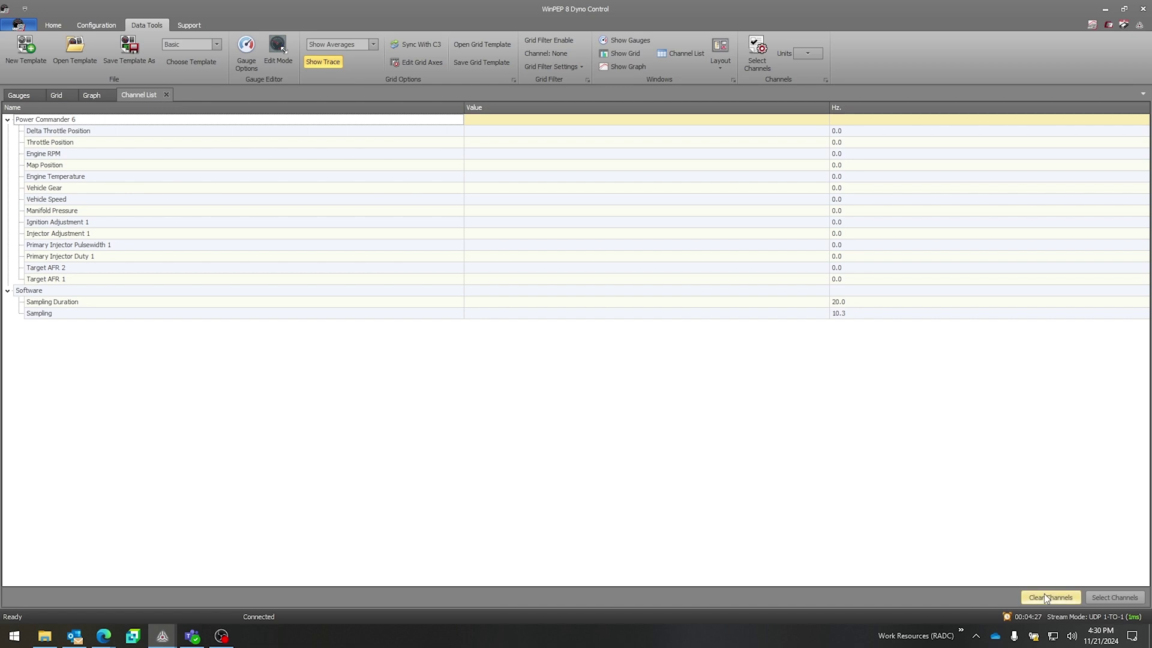
click(1116, 597)
click(297, 233)
click(297, 244)
click(793, 418)
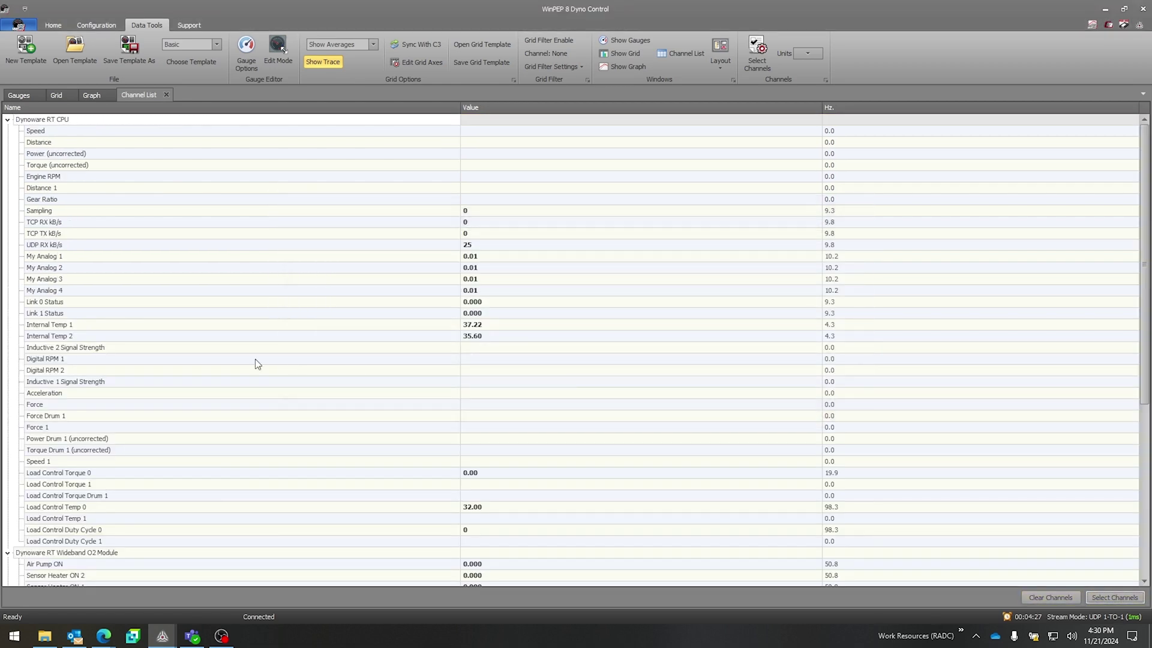
Review the listed channels and collapse the Dynoware RT CPU, Wideband O2 Module, Power Commander 6 and Software groups.
scroll(91, 192, down, 4)
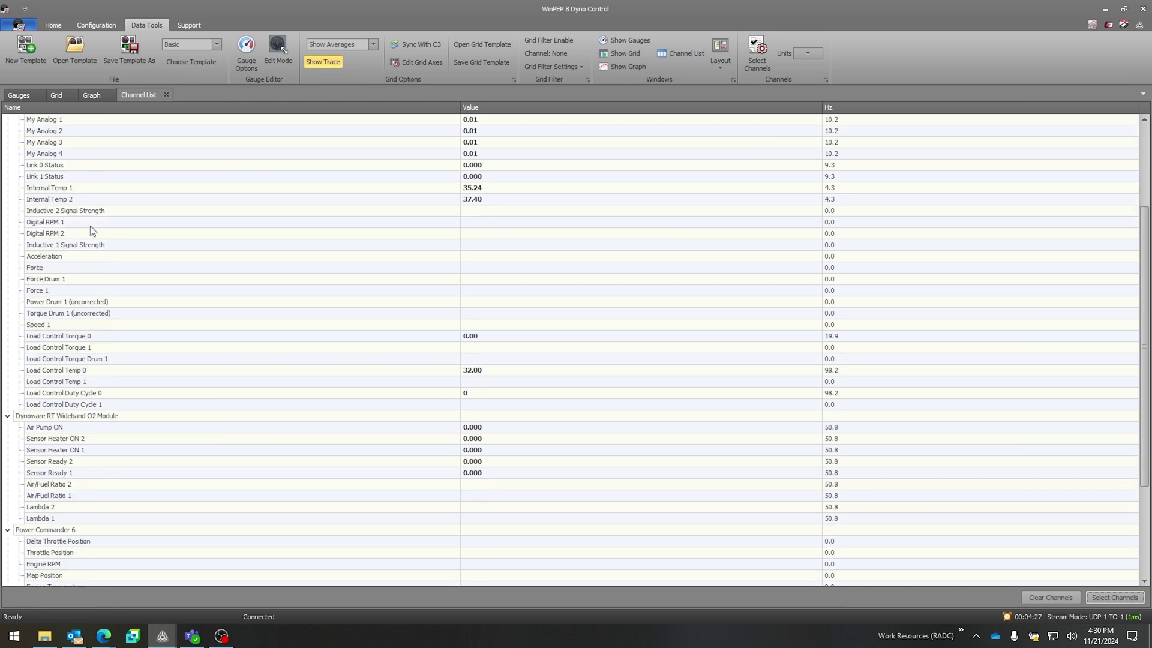
scroll(91, 234, up, 4)
click(8, 120)
click(8, 131)
click(7, 142)
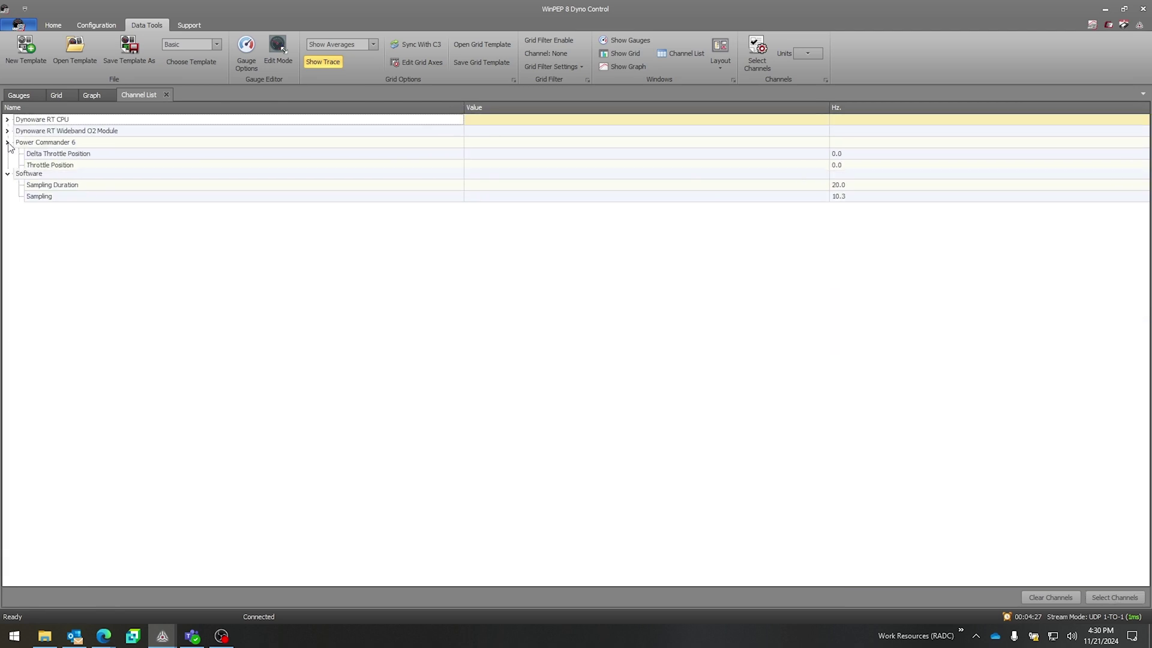
click(7, 154)
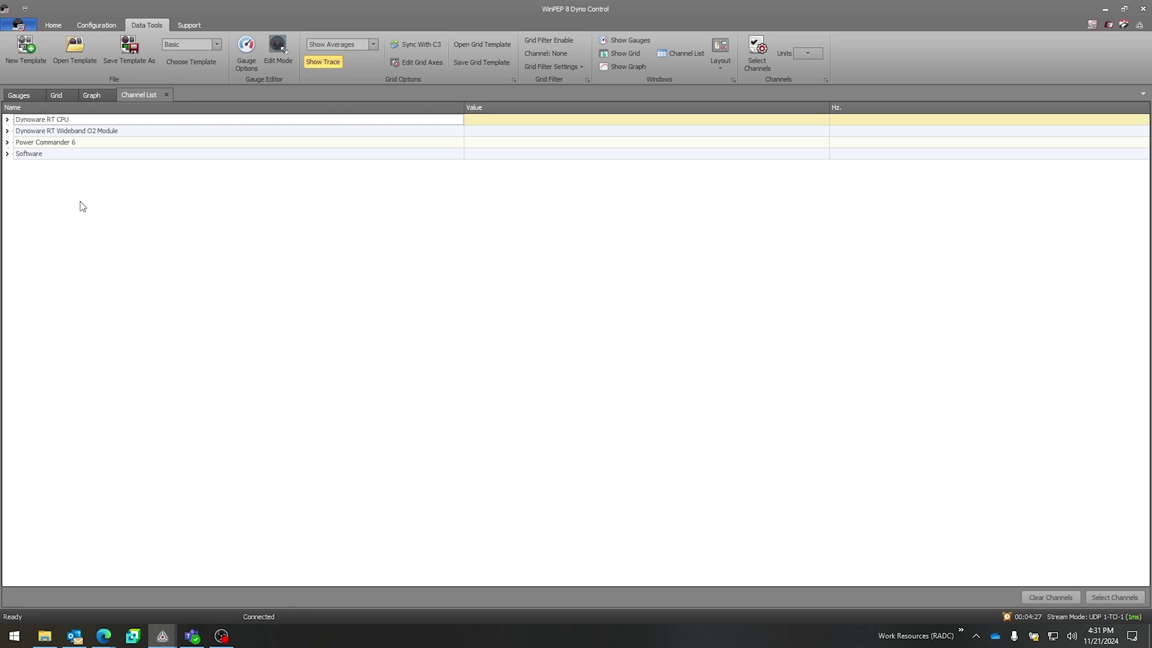
click(7, 142)
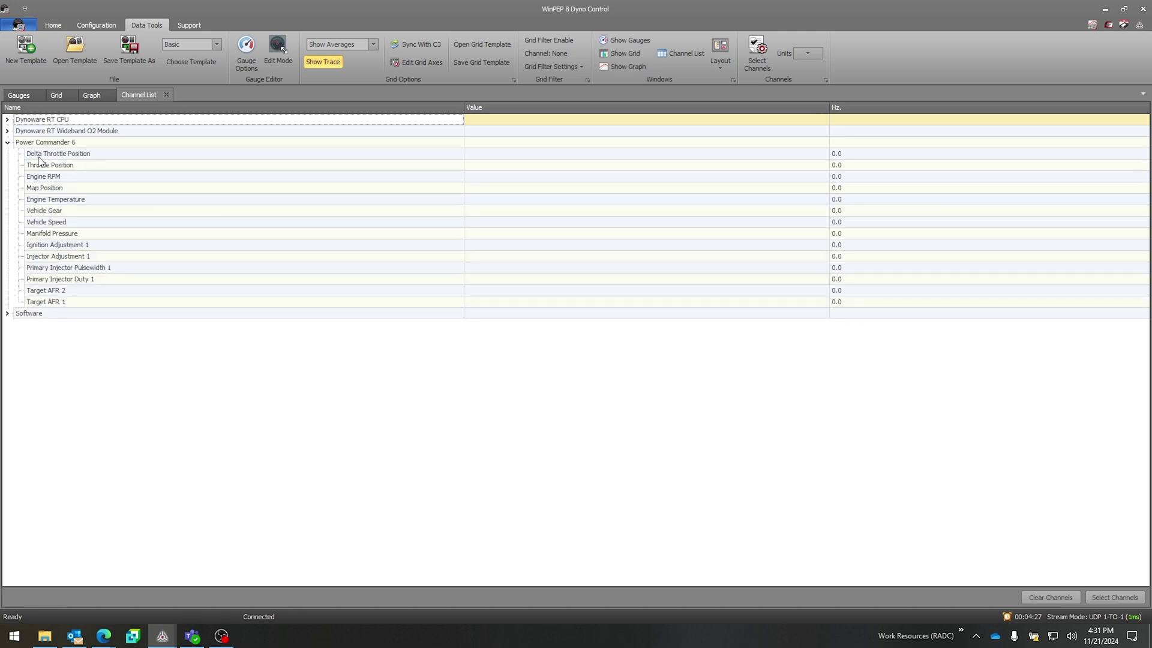
click(8, 143)
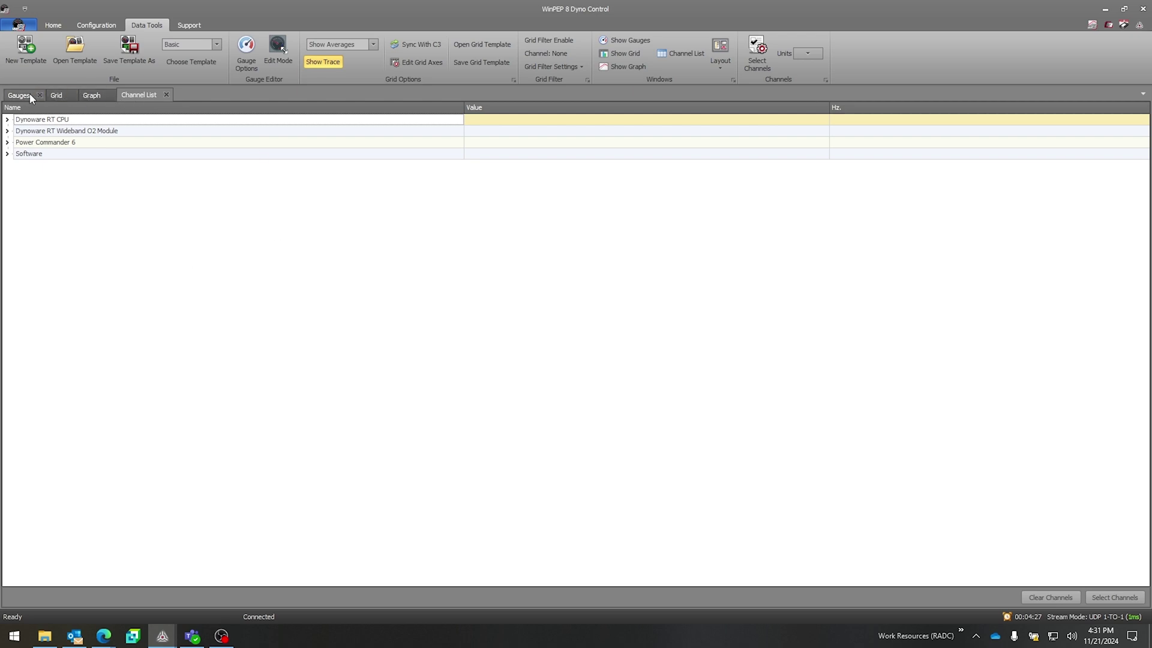
Dock the Channel List beside the gauges on the right side, with the Grid docked beneath it.
drag(133, 95, 622, 348)
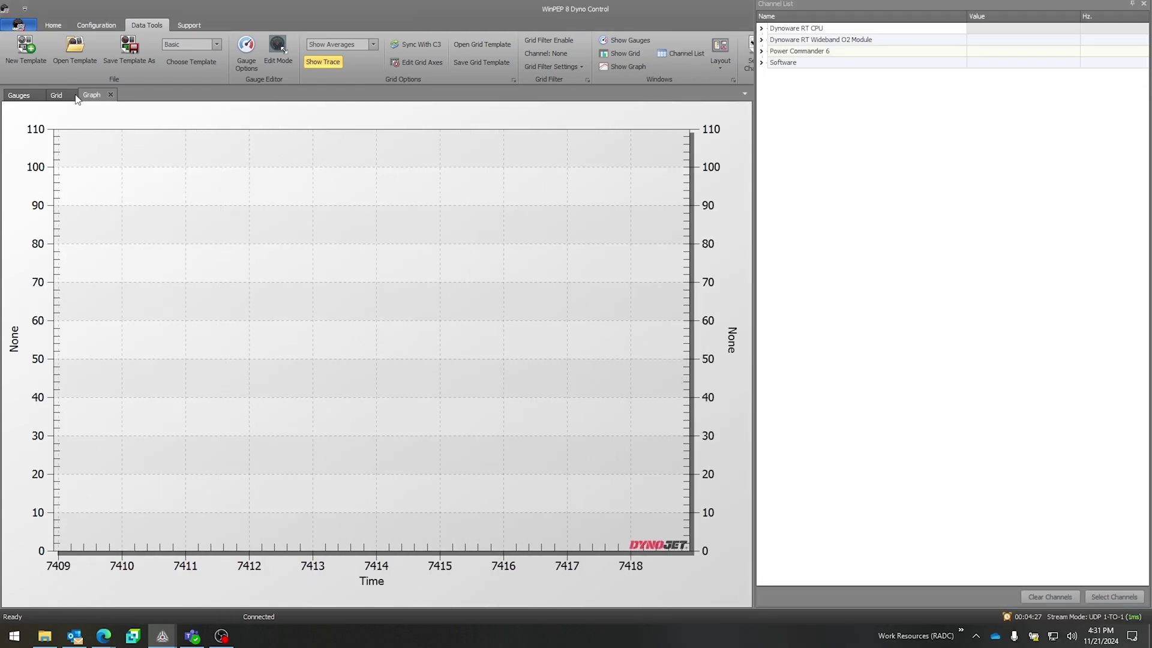
click(21, 95)
drag(54, 102, 951, 330)
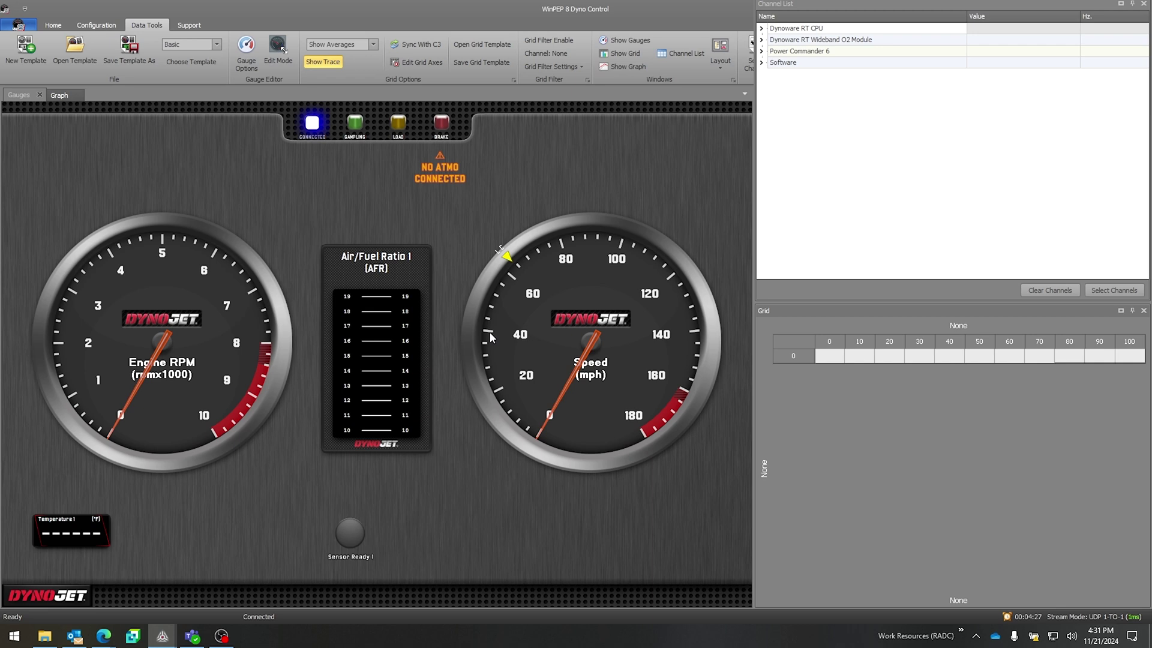
Load the Atmospheric gauge template.
click(216, 44)
click(186, 55)
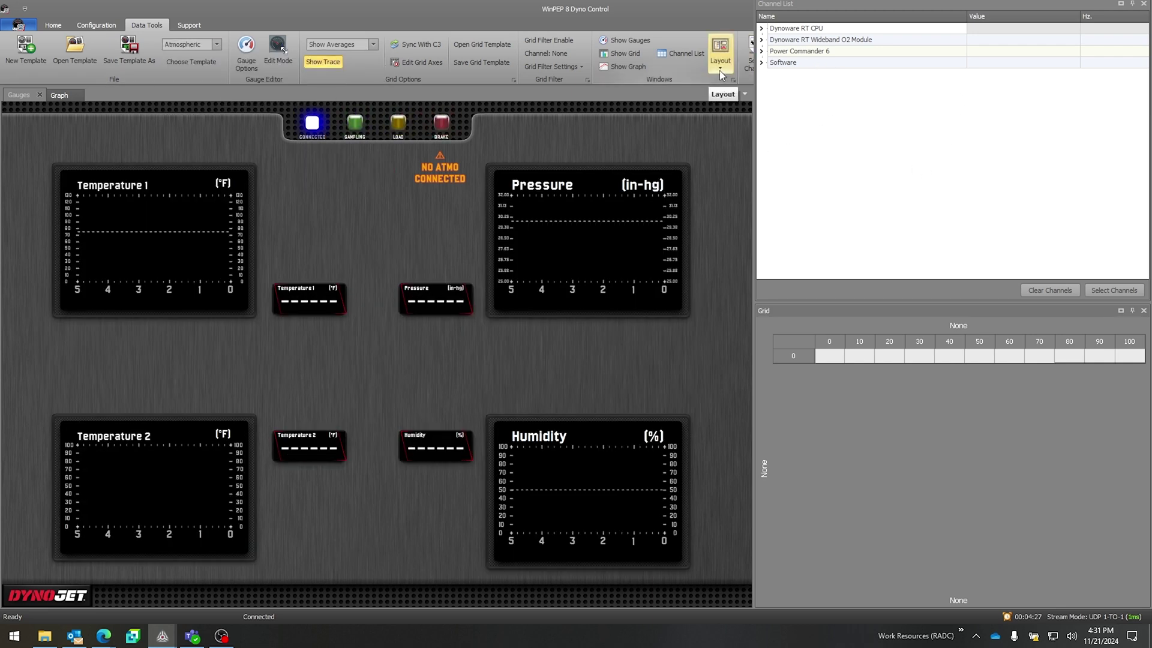
Reset the window layout to the default tabbed arrangement and load the Basic gauge template.
click(719, 70)
click(709, 110)
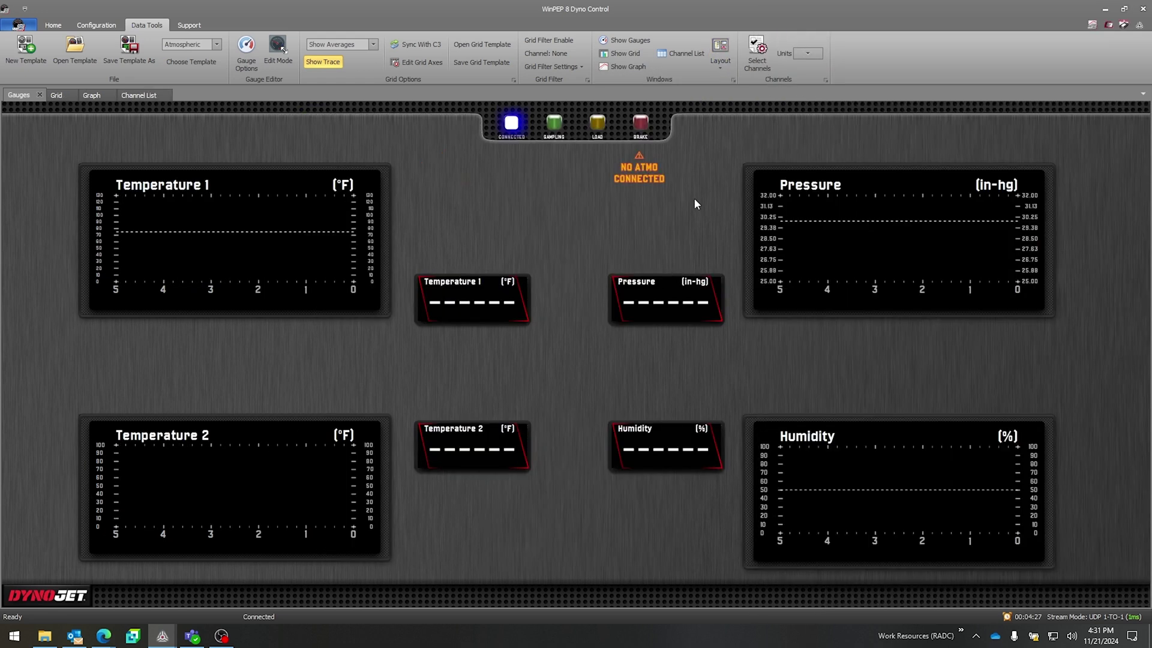
click(204, 44)
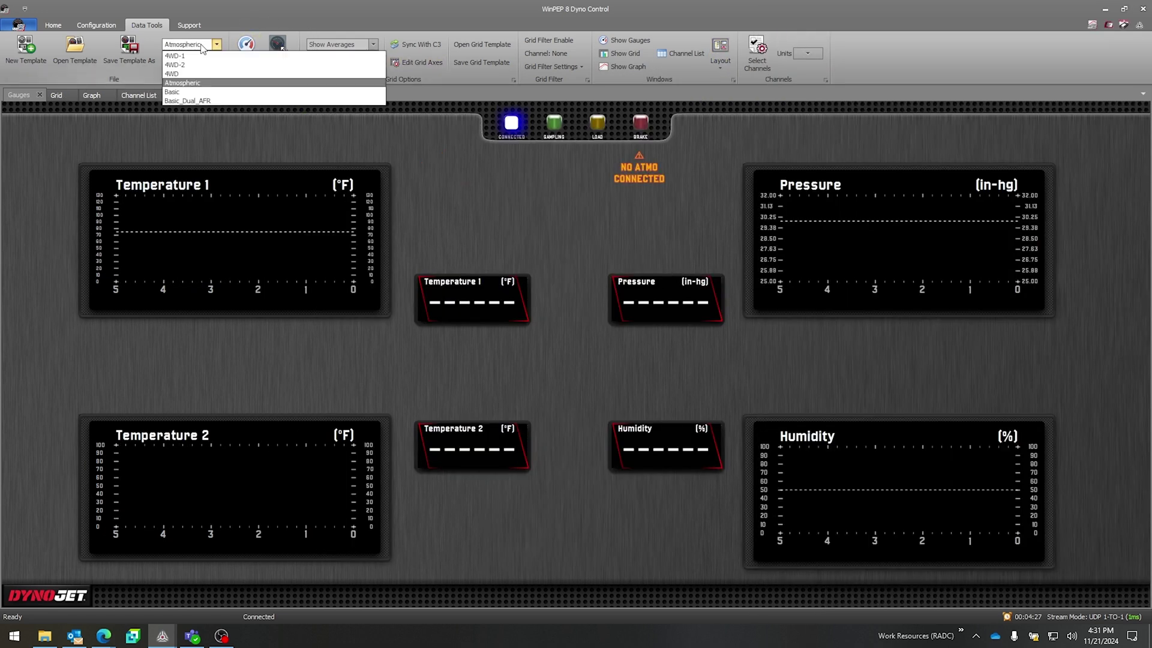
click(200, 92)
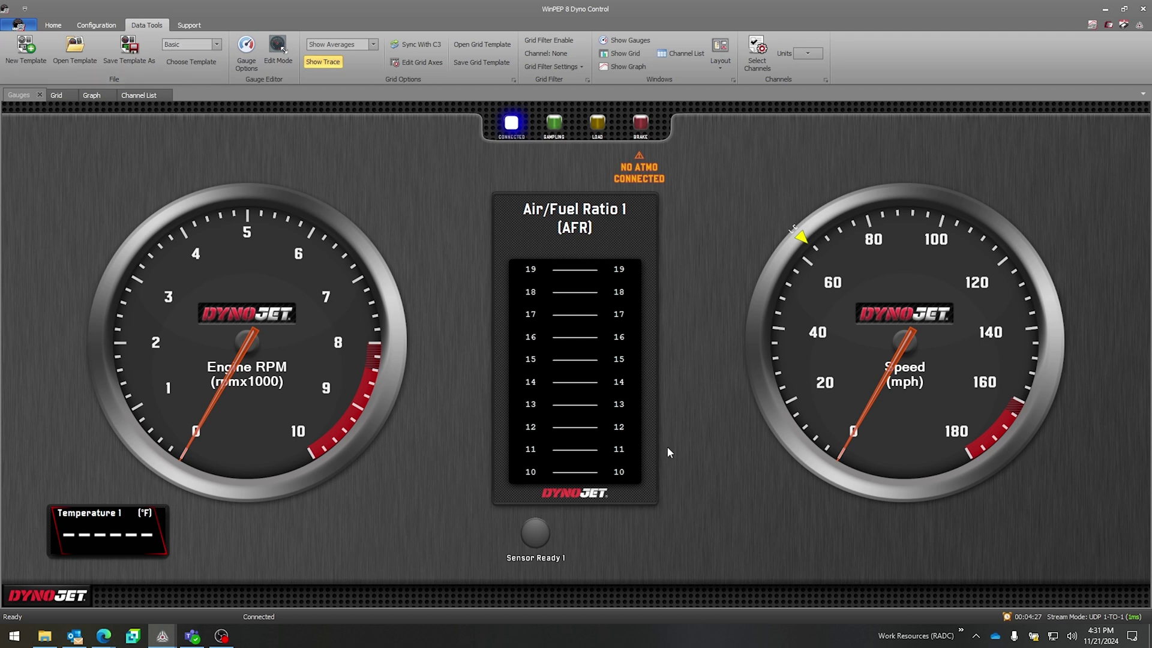
Send a .ddat data file to the dyno and overwrite the user configs.
click(188, 25)
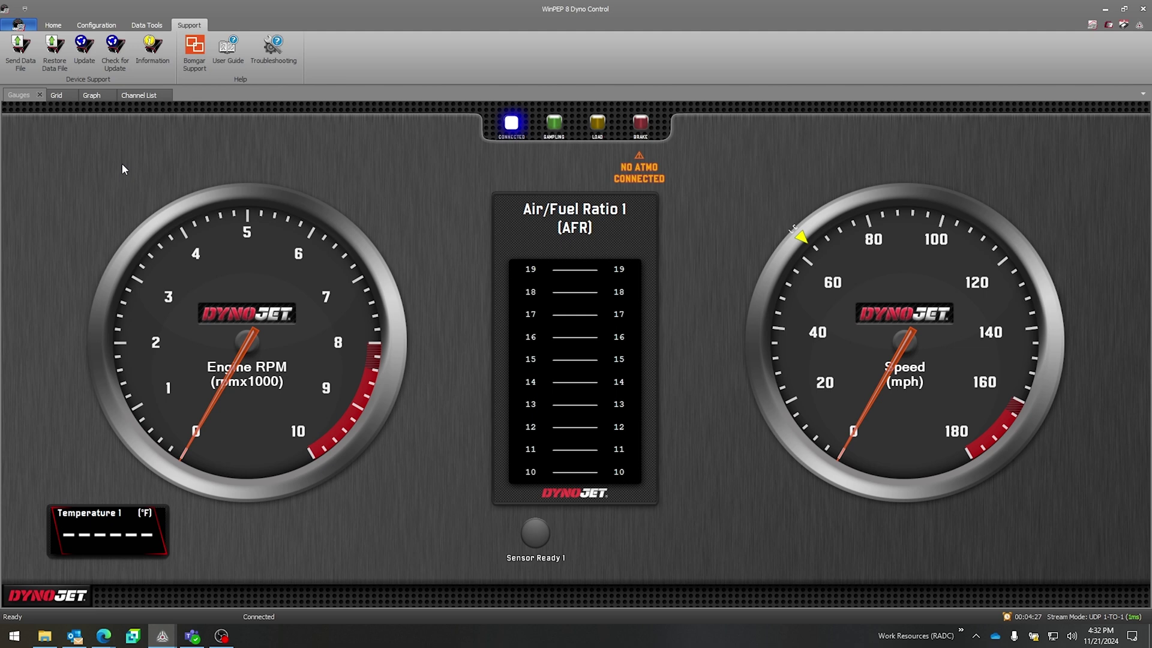
click(20, 63)
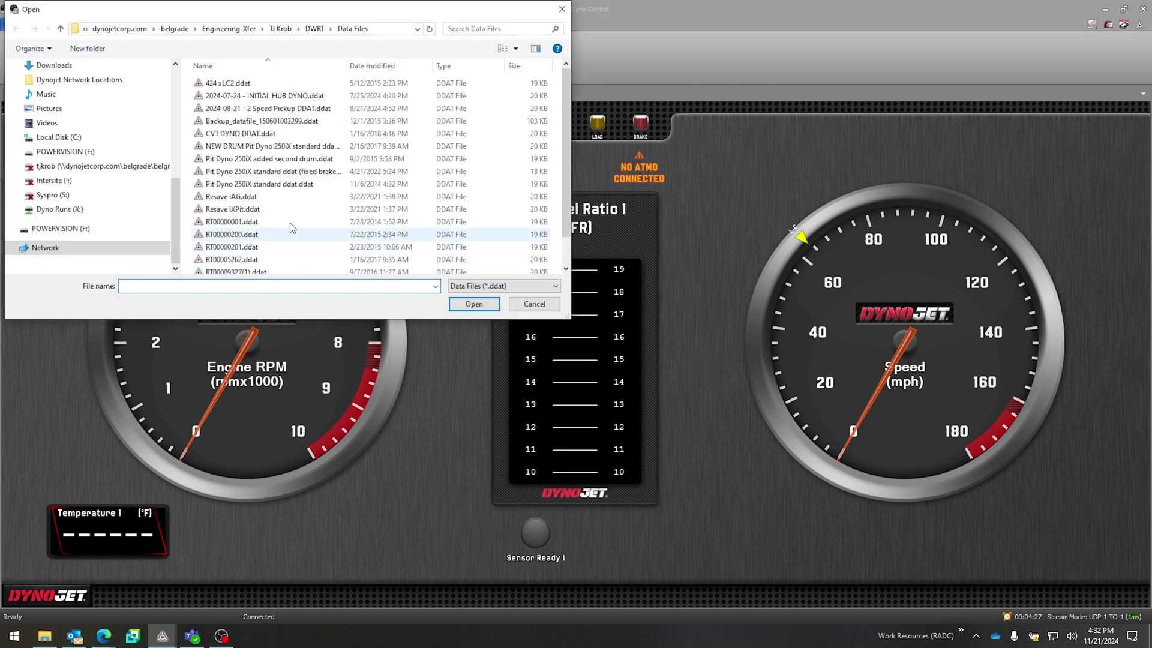
scroll(300, 216, down, 1)
double_click(270, 241)
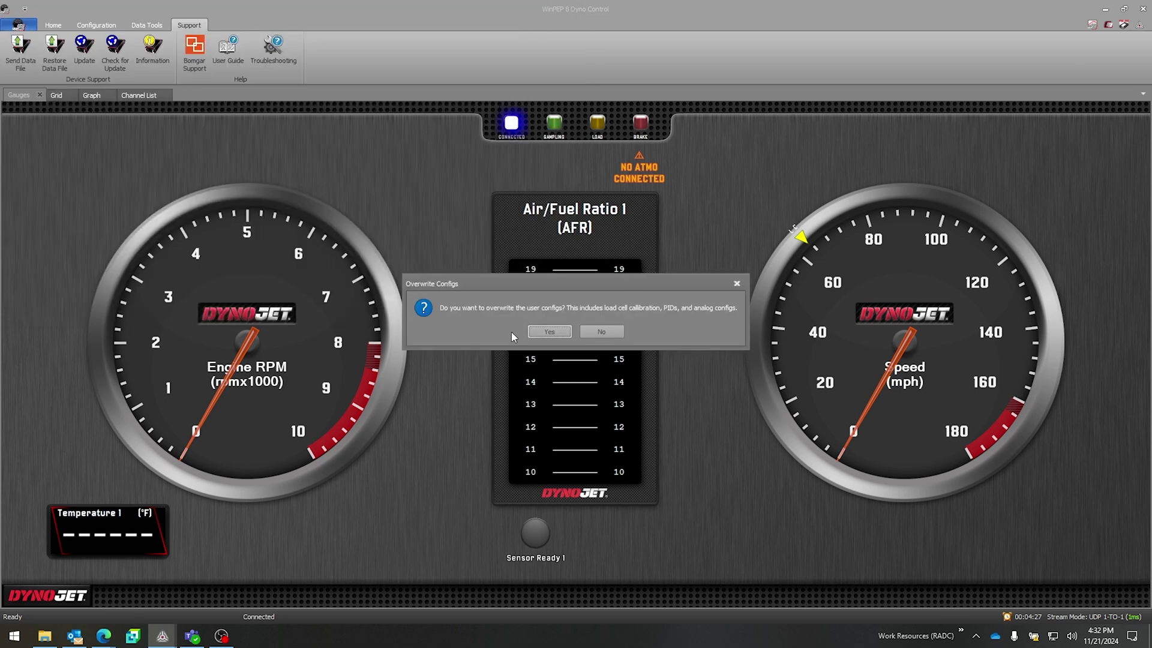
click(558, 336)
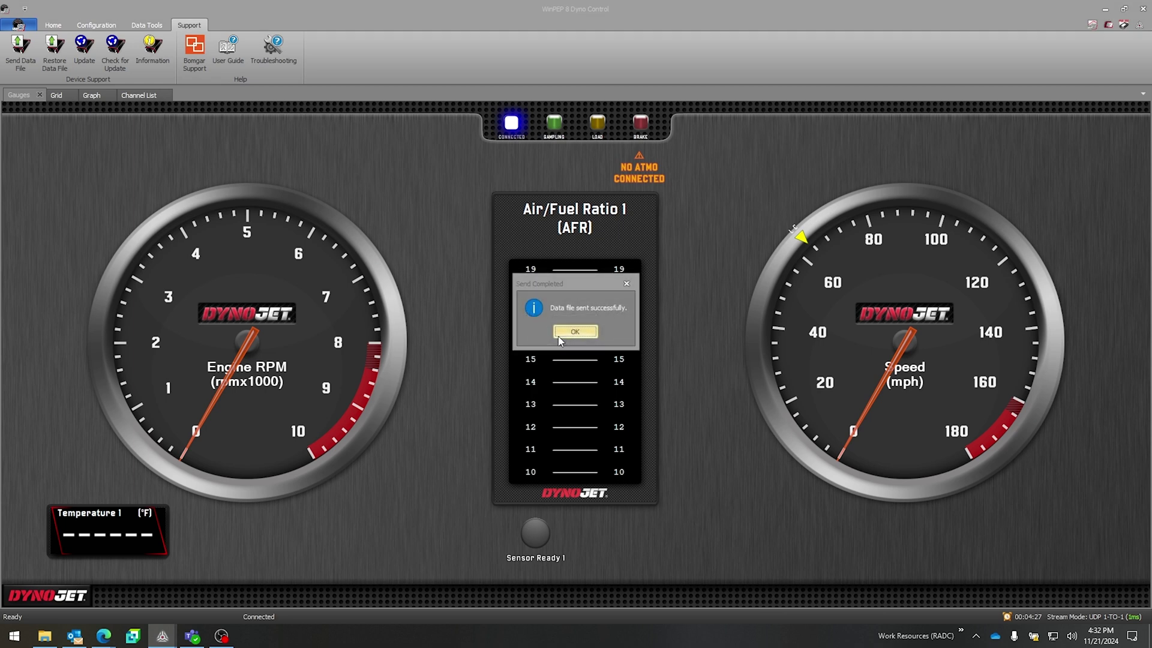
click(559, 337)
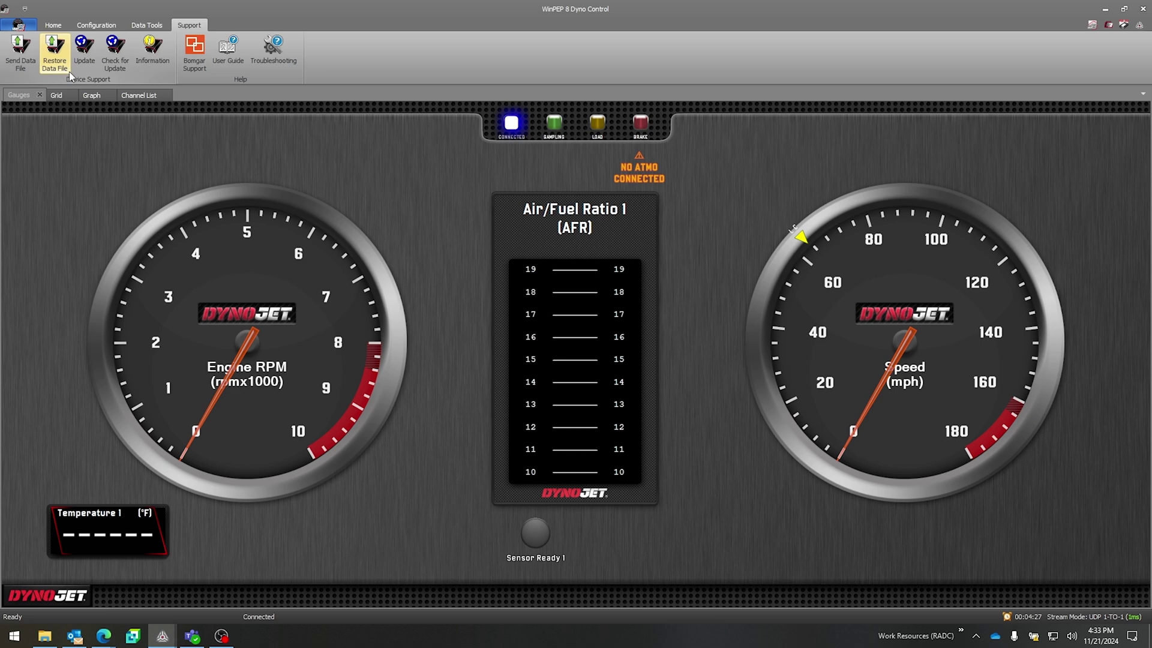
Check for hardware updates and view the details of the 250i Soundproof Room device.
click(116, 63)
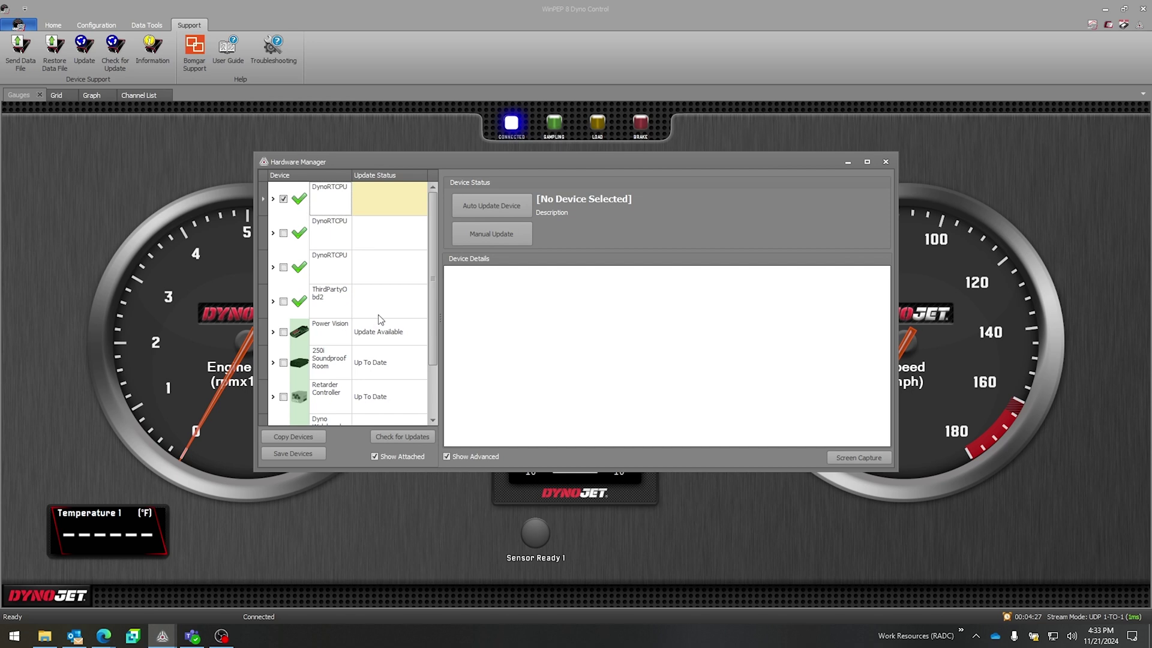
scroll(378, 320, down, 2)
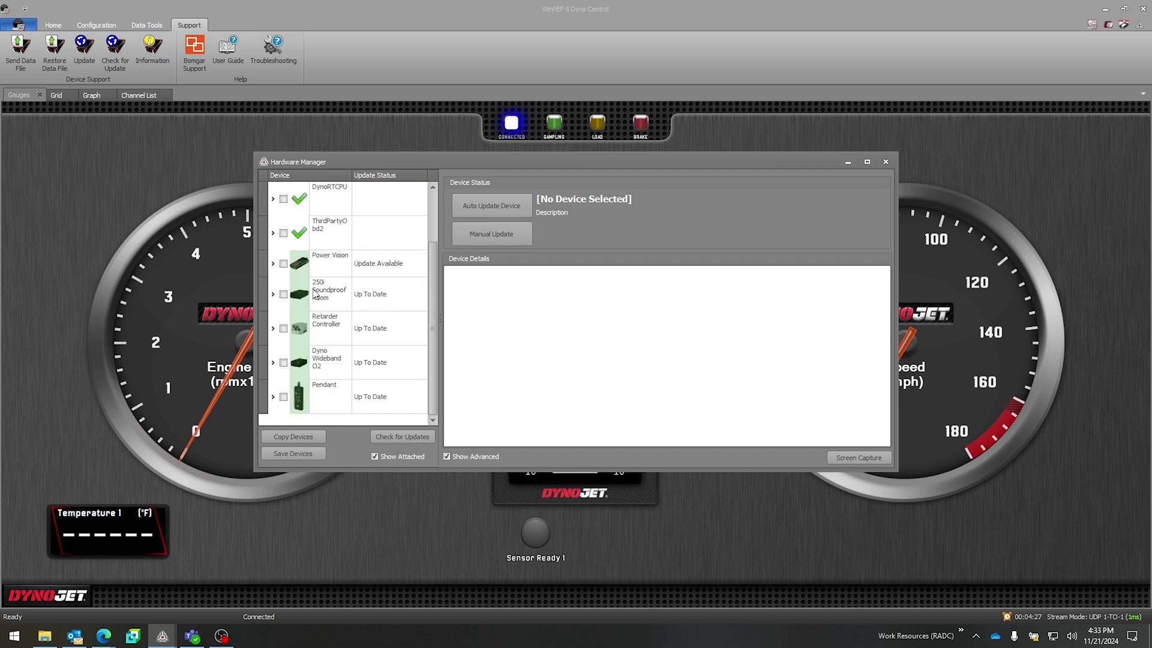
click(284, 299)
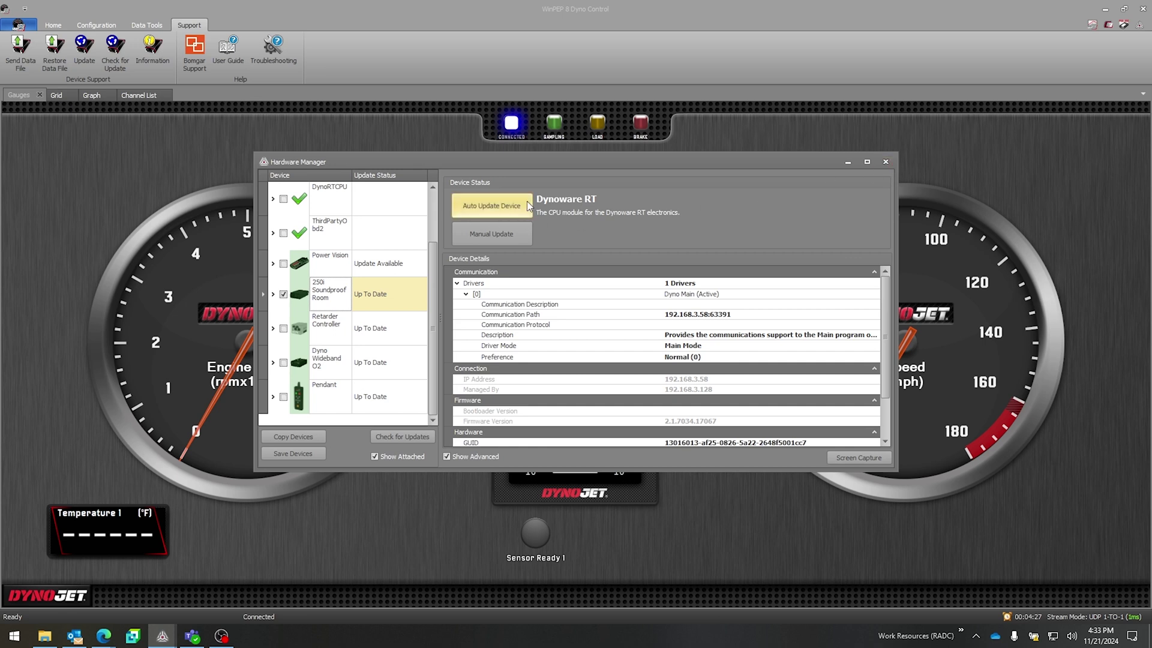
click(885, 162)
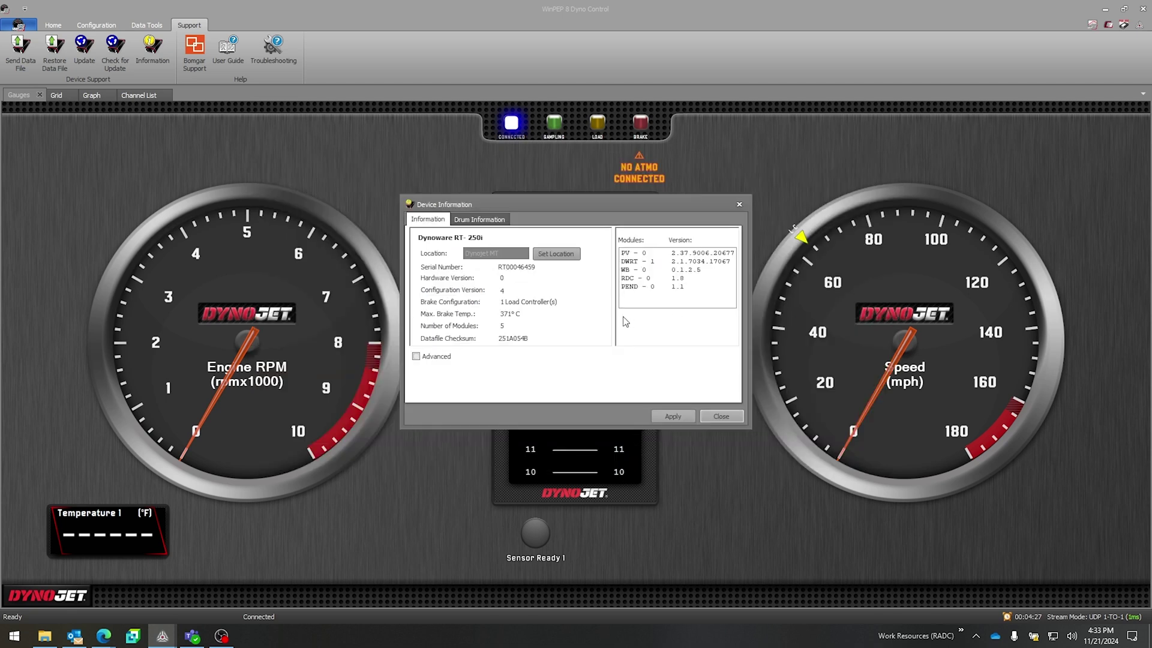
In the device information, unlock the location for editing, view the drum information and close the dialog.
click(555, 255)
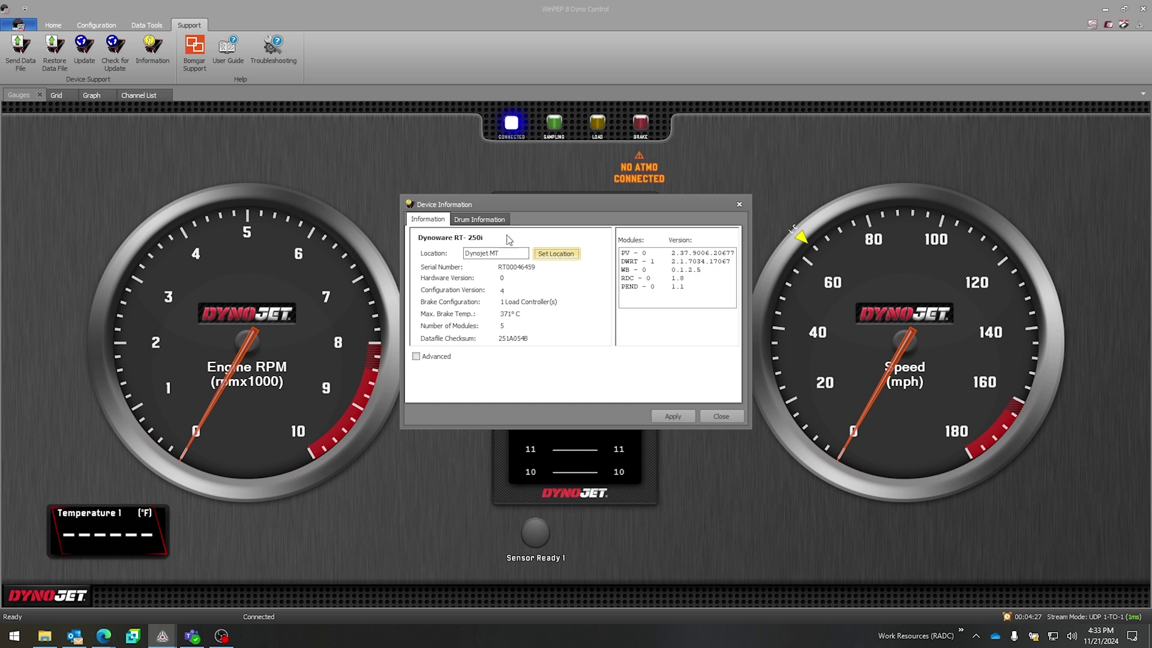
click(485, 221)
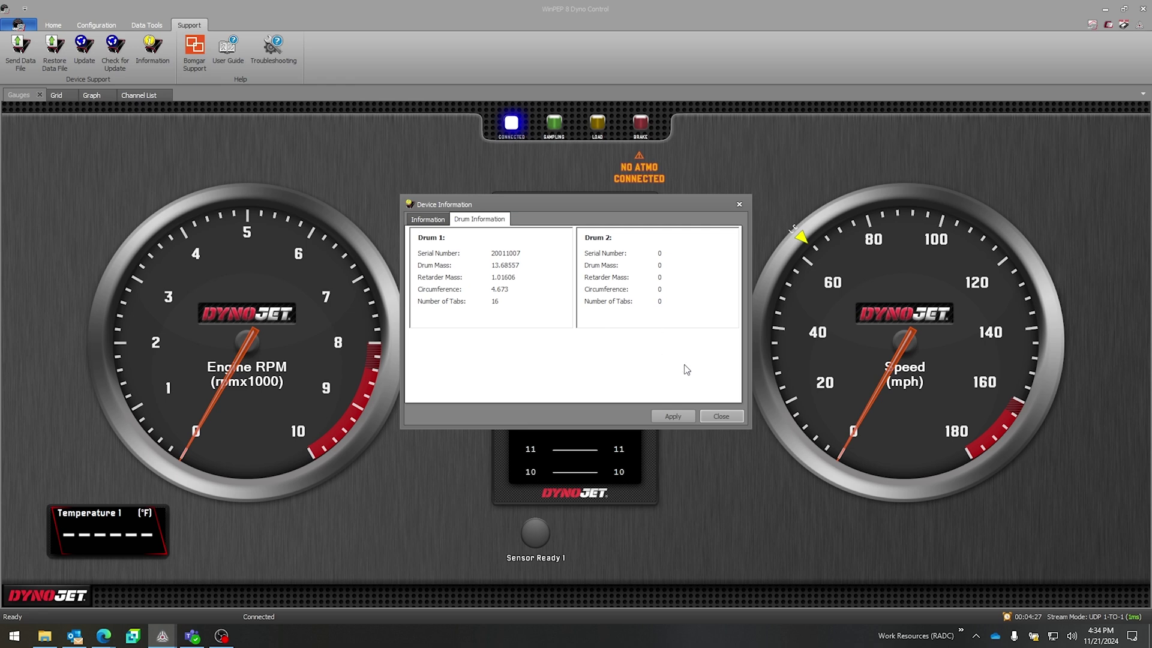
key(Escape)
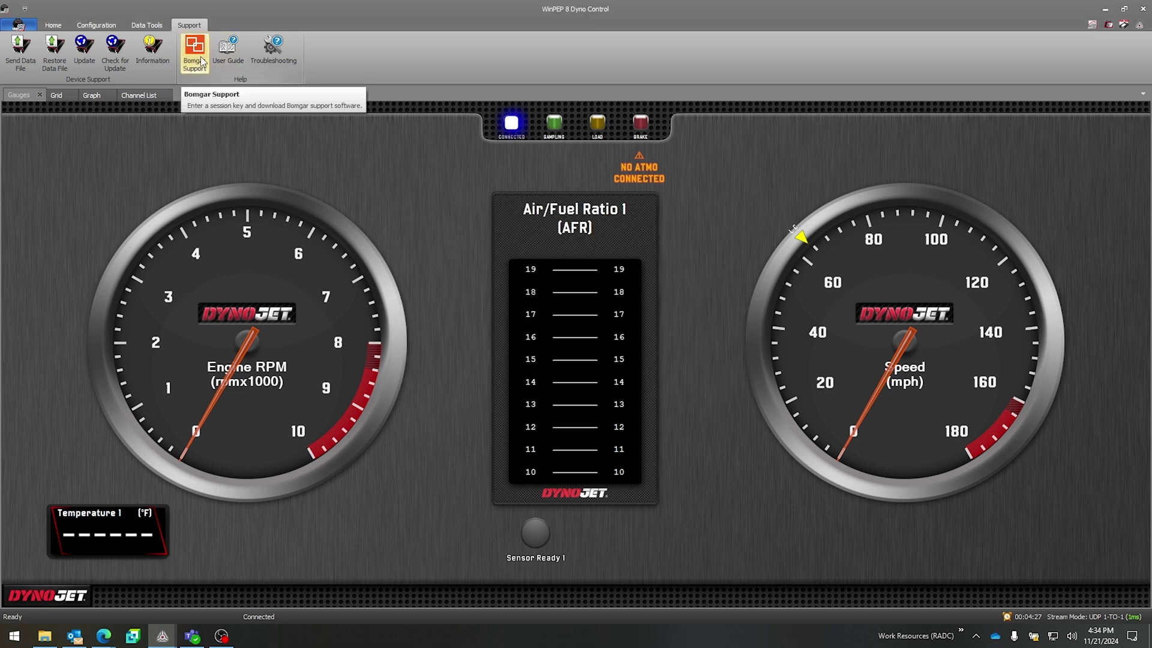